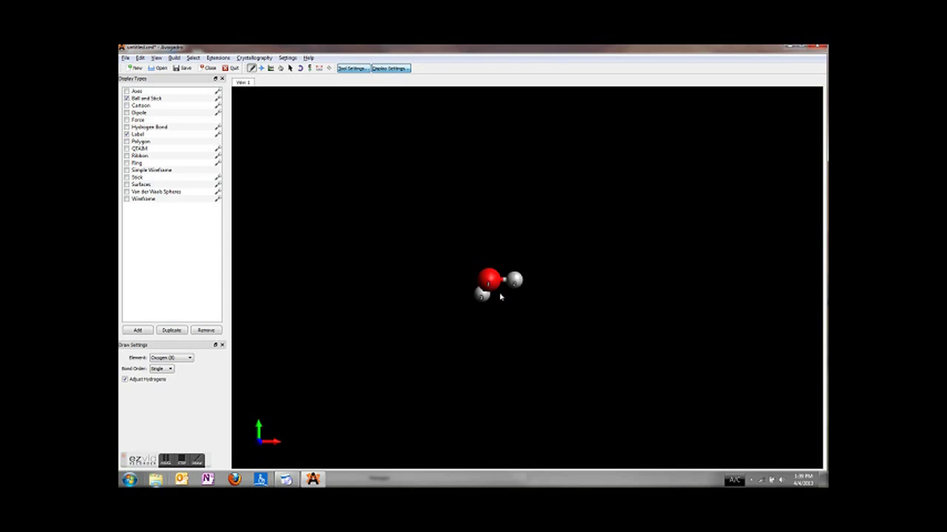
- Zoom in and adjust hydrogens on the oxygen to form H2O with two bonded hydrogens
scroll(528, 321, "up", 5)
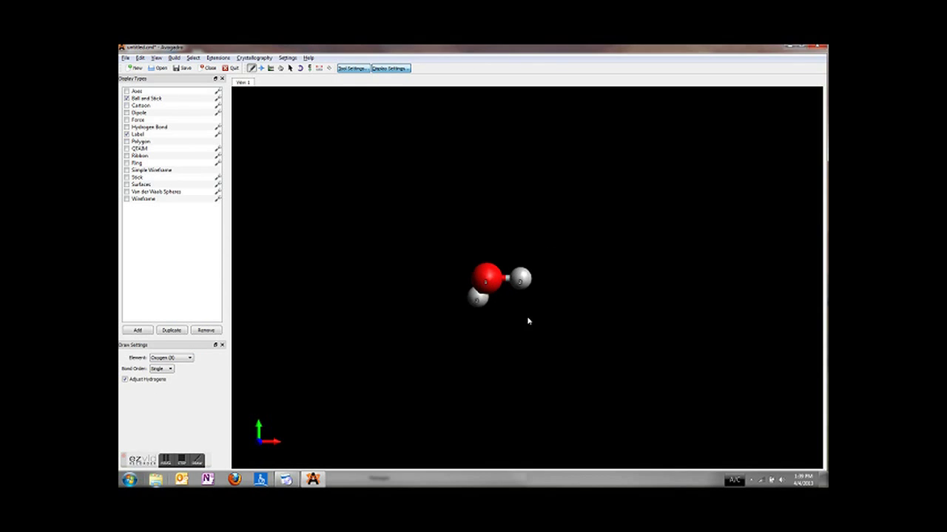
left_click(488, 278)
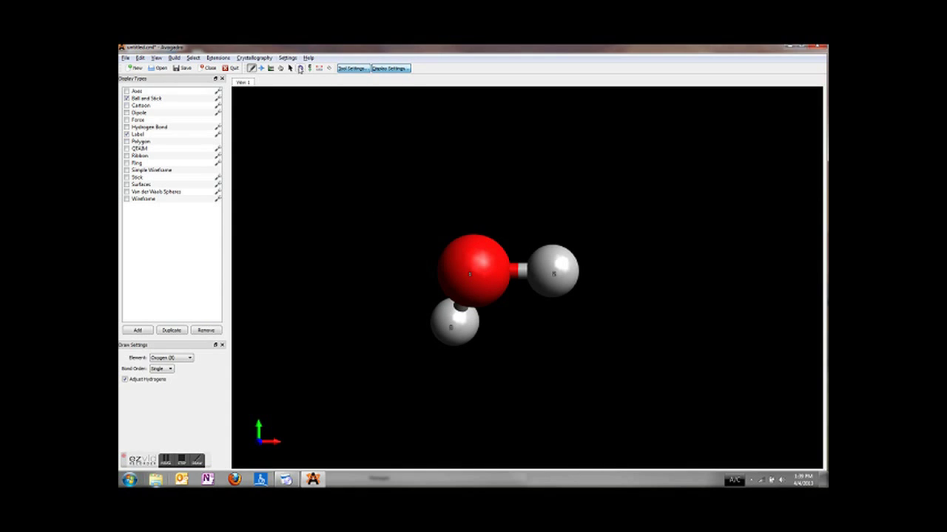
- Rotate the water molecule with the Navigate tool, then launch Extensions > GAMESS > Input Generator
left_click(261, 67)
mouse_move(506, 289)
left_mouse_down()
mouse_move(504, 207)
mouse_move(518, 207)
left_mouse_up()
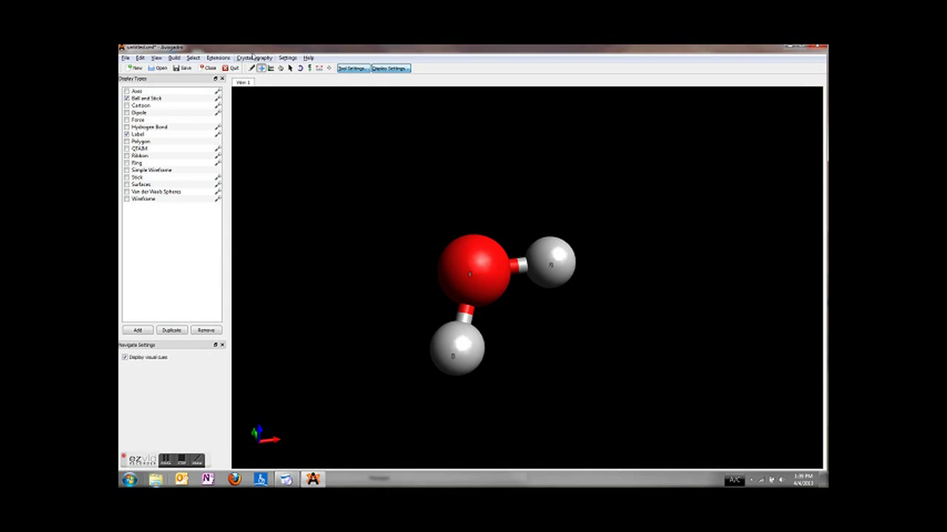
left_click(218, 58)
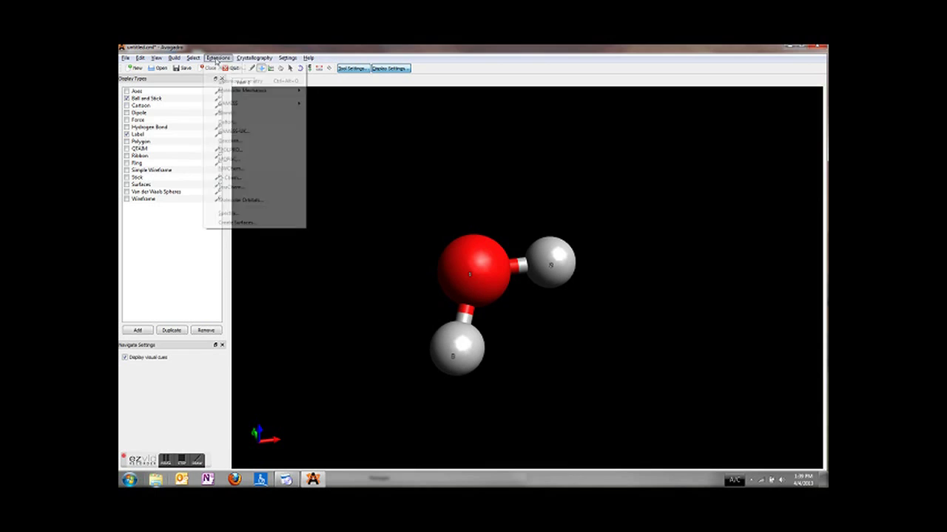
left_click(249, 81)
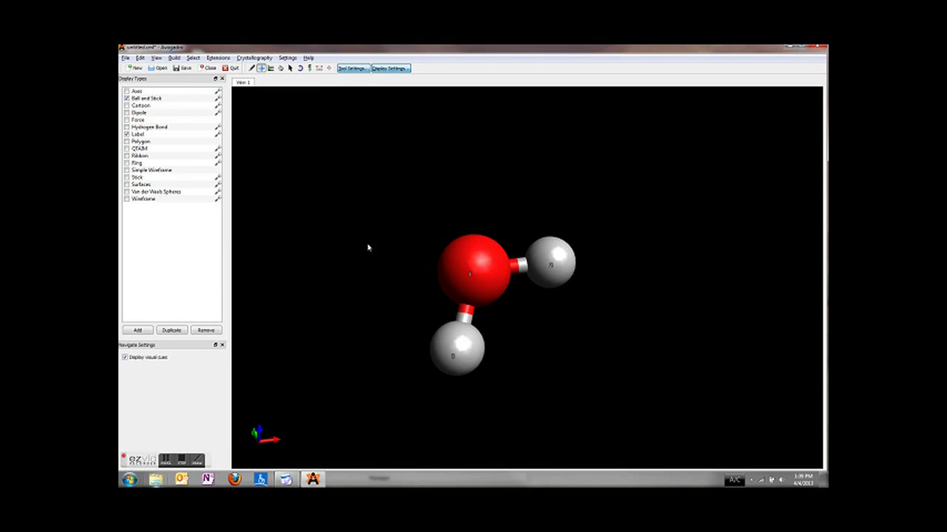
left_click(220, 57)
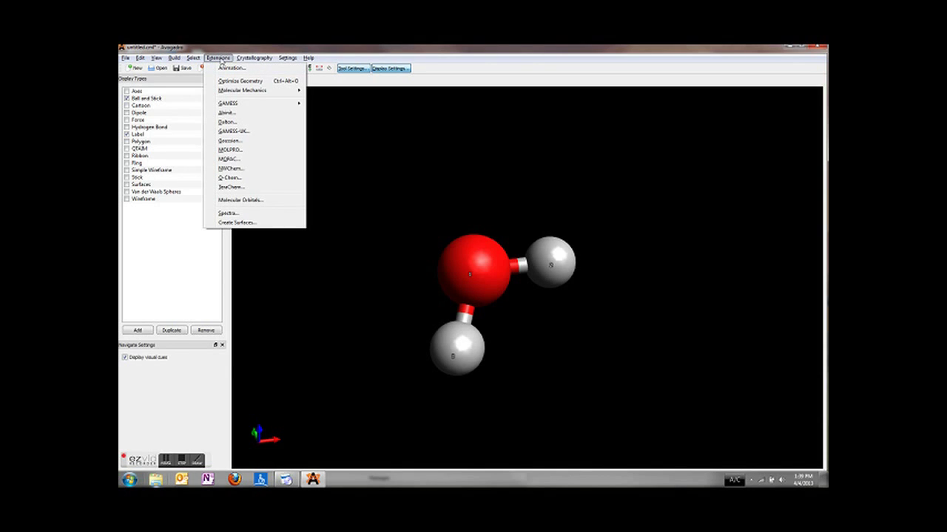
mouse_move(225, 105)
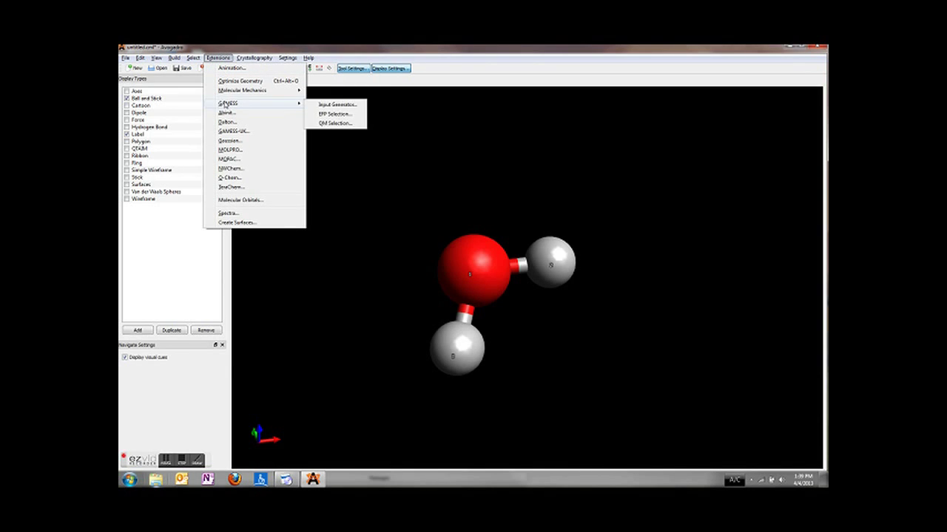
left_click(351, 108)
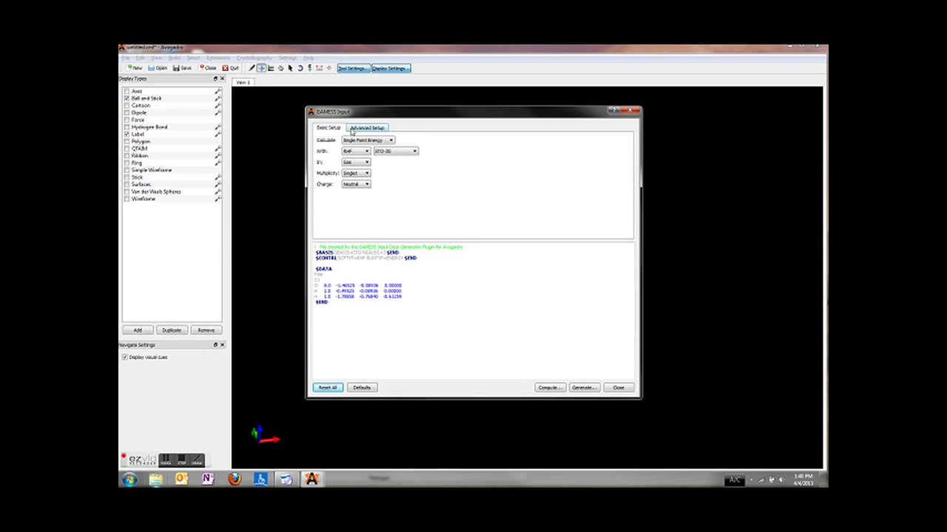
- Set Calculate to Equilibrium Geometry, keep RHF, and choose the 6-31G(d,p) basis set
left_click(393, 141)
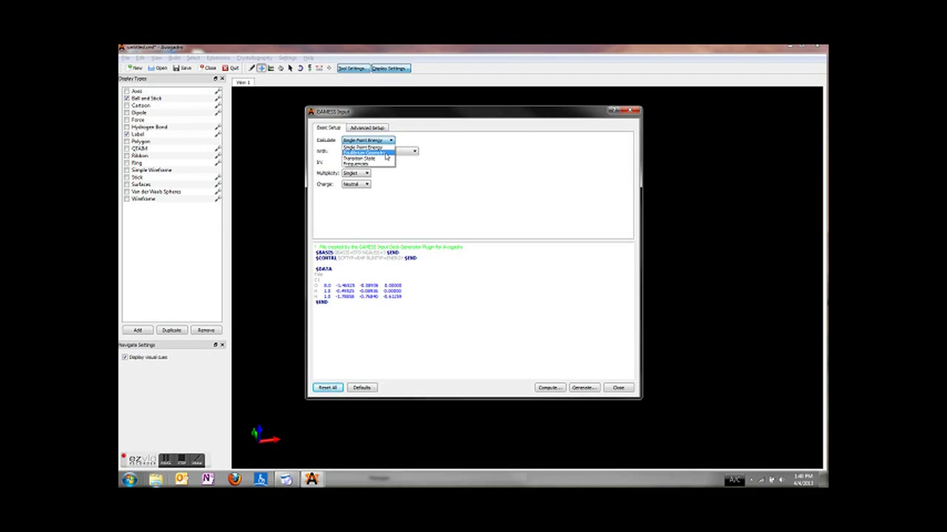
left_click(385, 153)
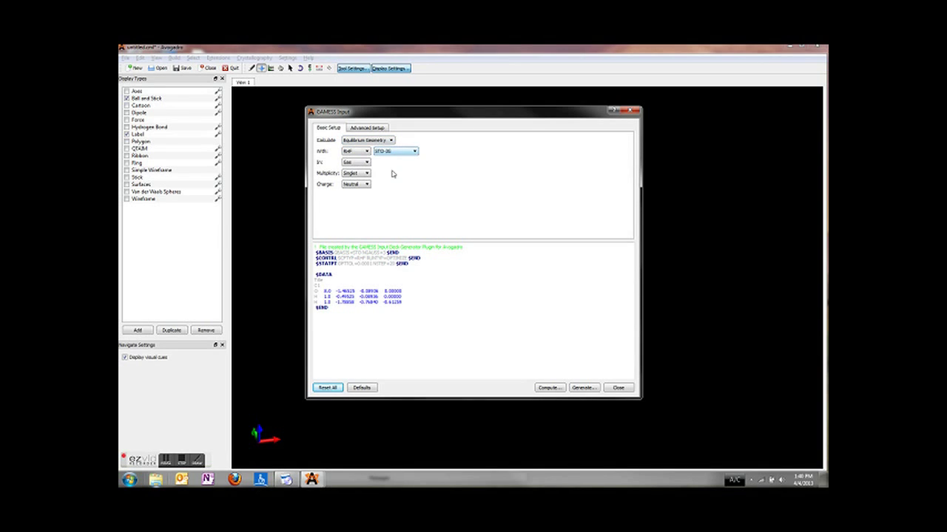
left_click(367, 152)
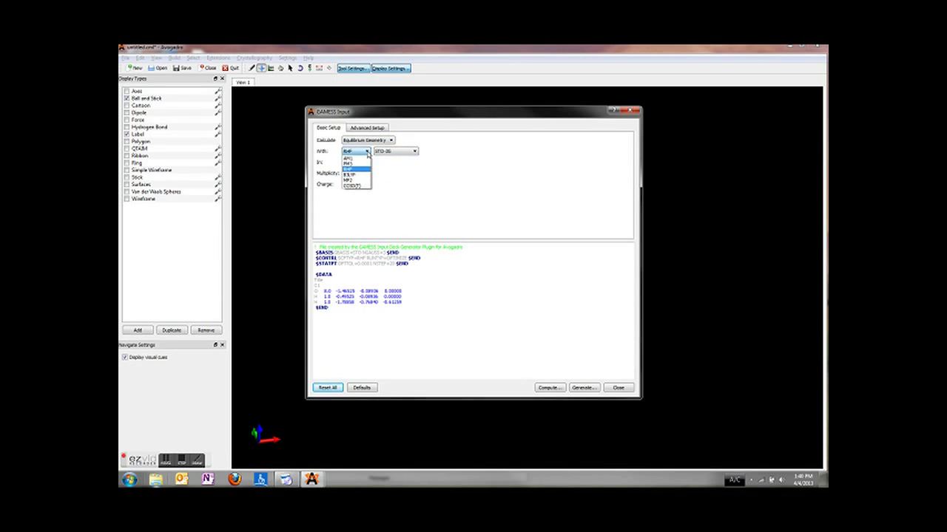
left_click(356, 169)
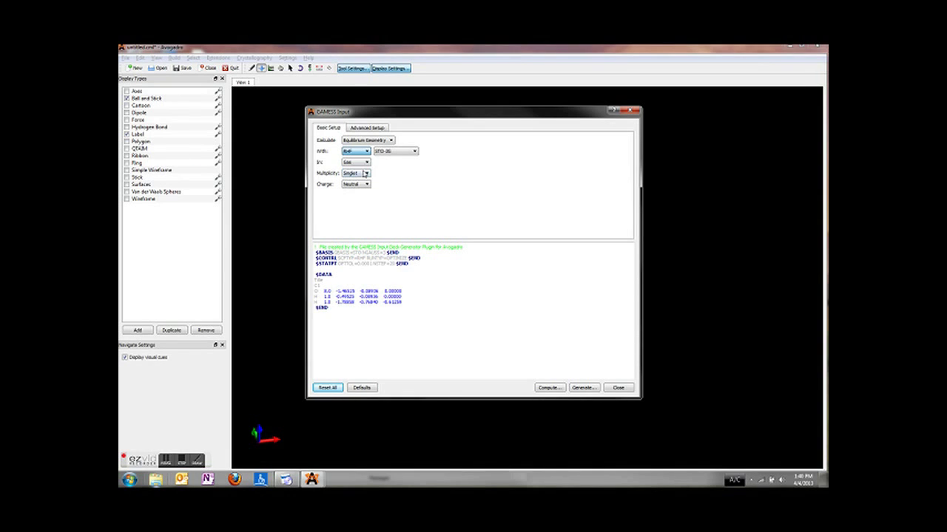
left_click(415, 151)
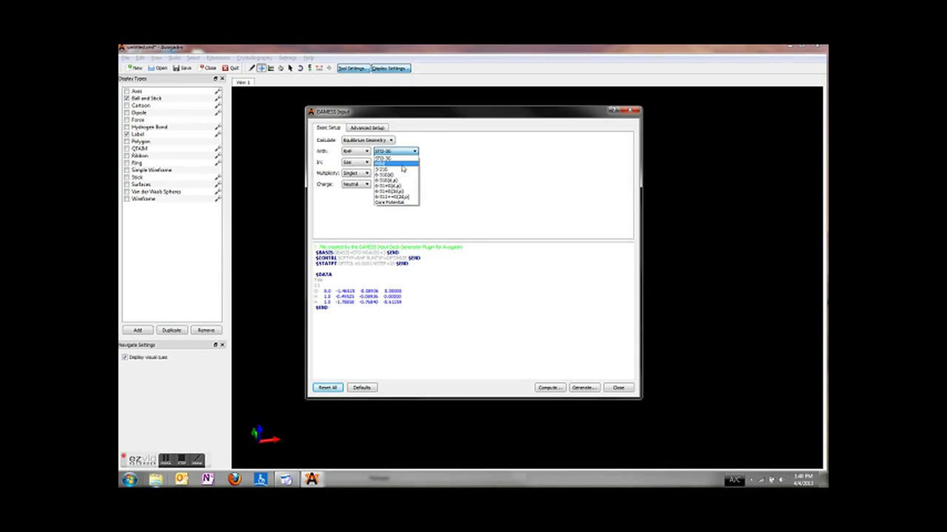
left_click(401, 181)
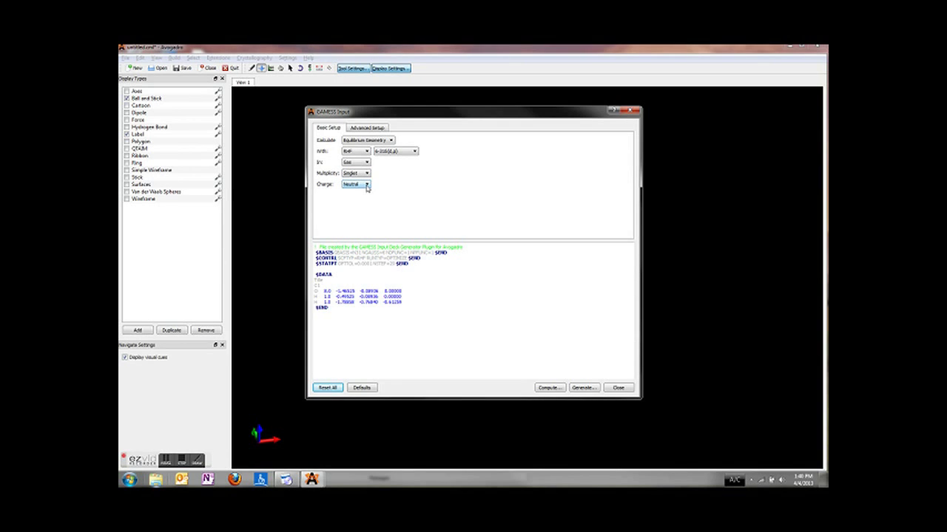
left_click(365, 129)
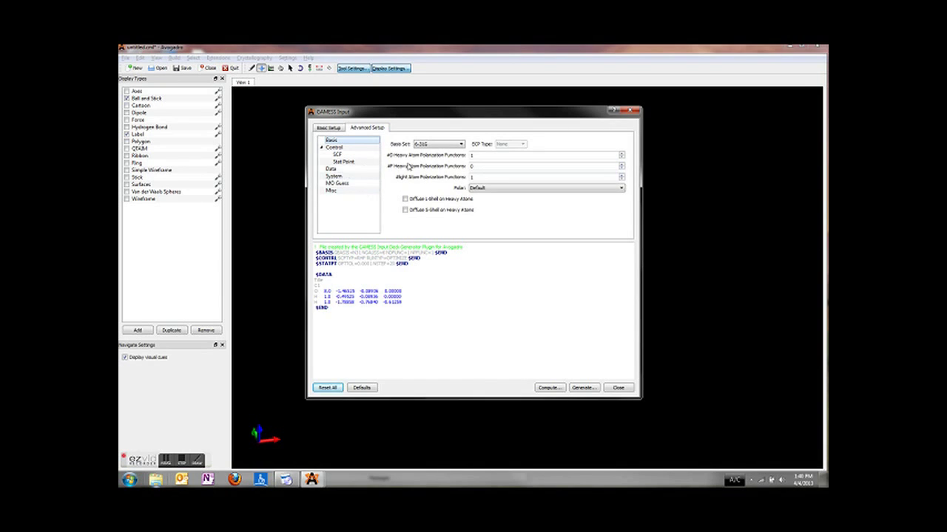
- Check Run Type and SCF Type on the Control page, then view the SCF options
left_click(333, 148)
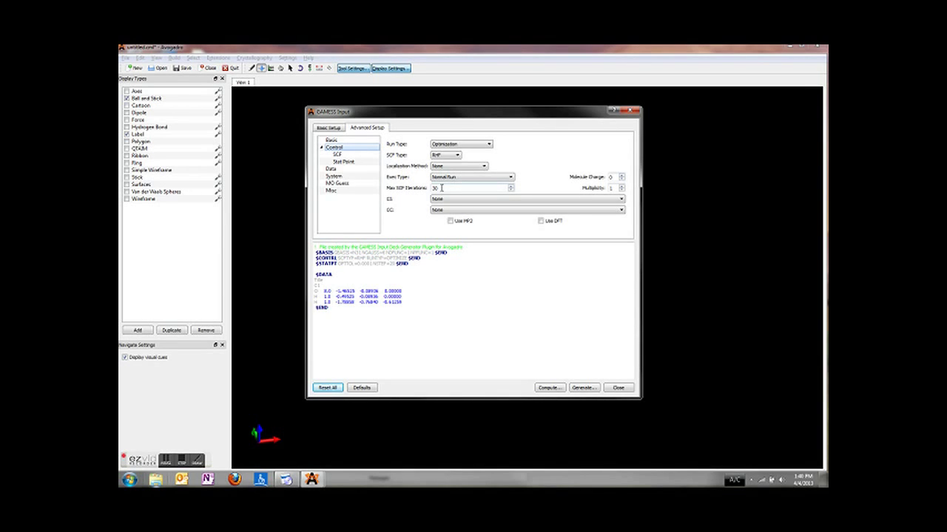
left_click(343, 155)
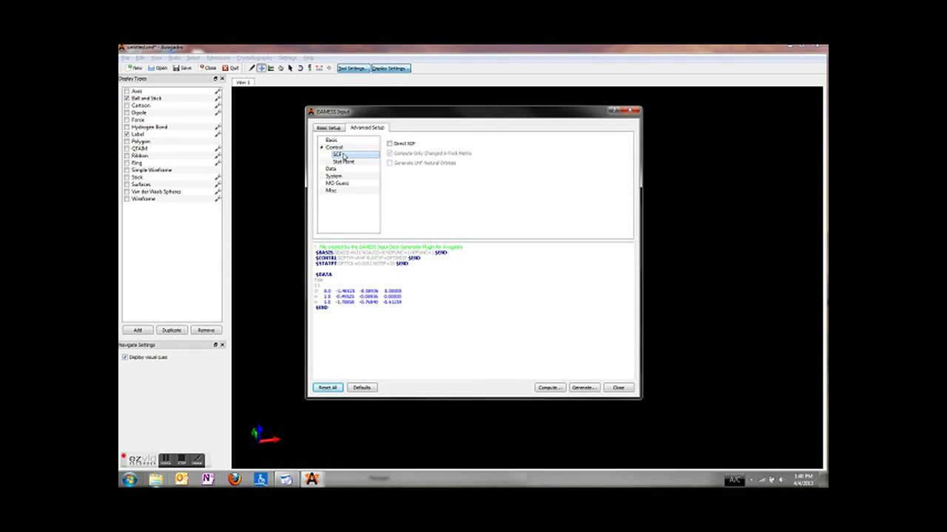
- Show the Stat Point settings, keeping Quadratic Approximation as the optimization method
left_click(343, 162)
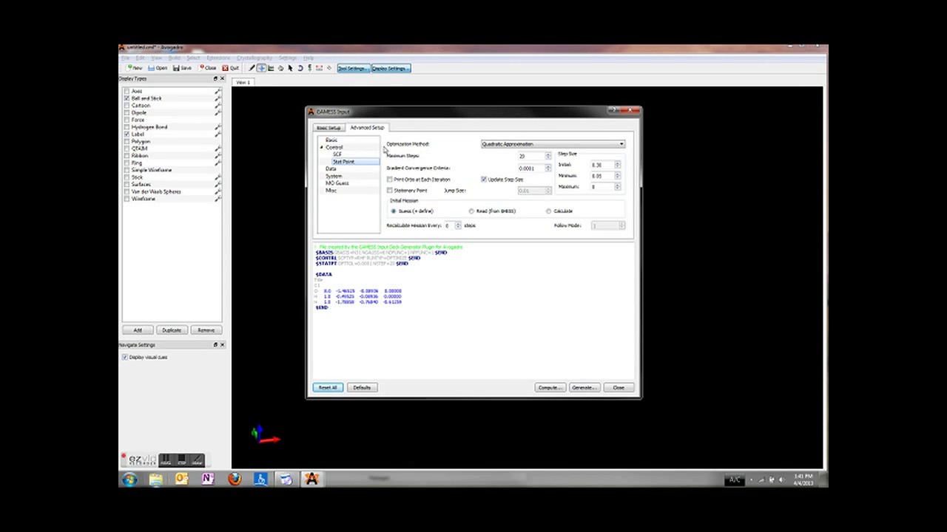
left_click(621, 145)
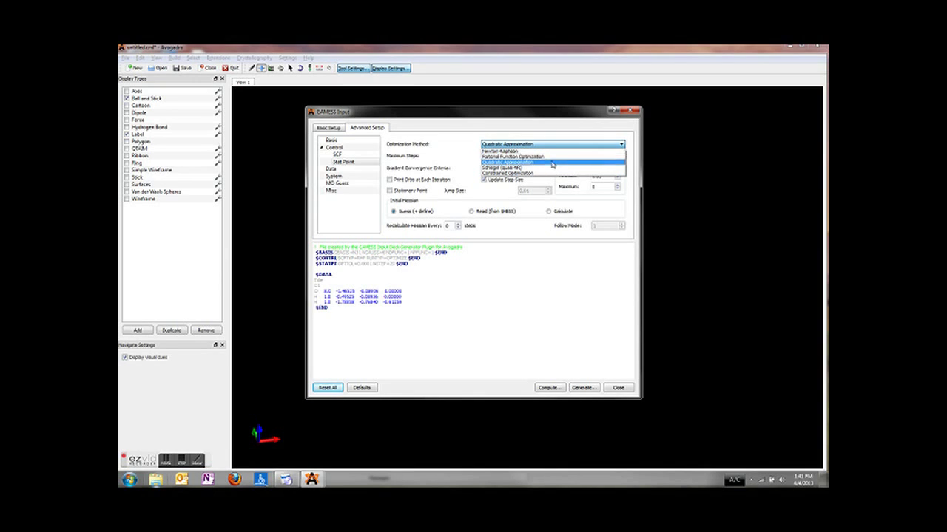
left_click(466, 148)
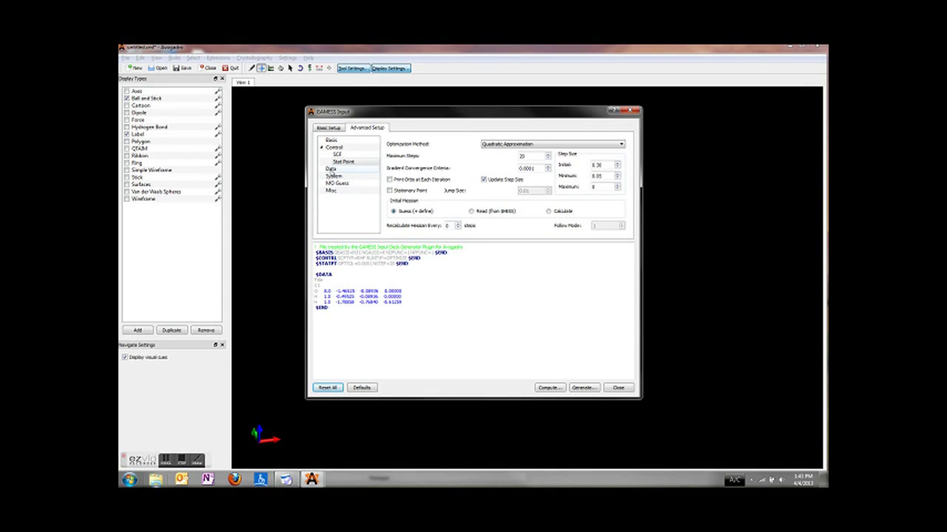
- On the Data page, title the deck 'Water_opt' and set the point group to CnV
left_click(332, 169)
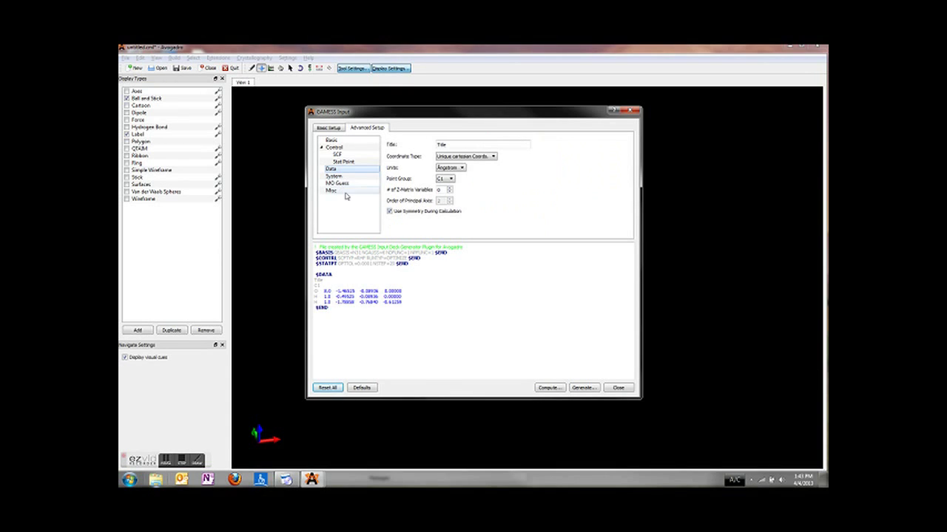
left_click_drag(454, 146, 434, 147)
type("Water_")
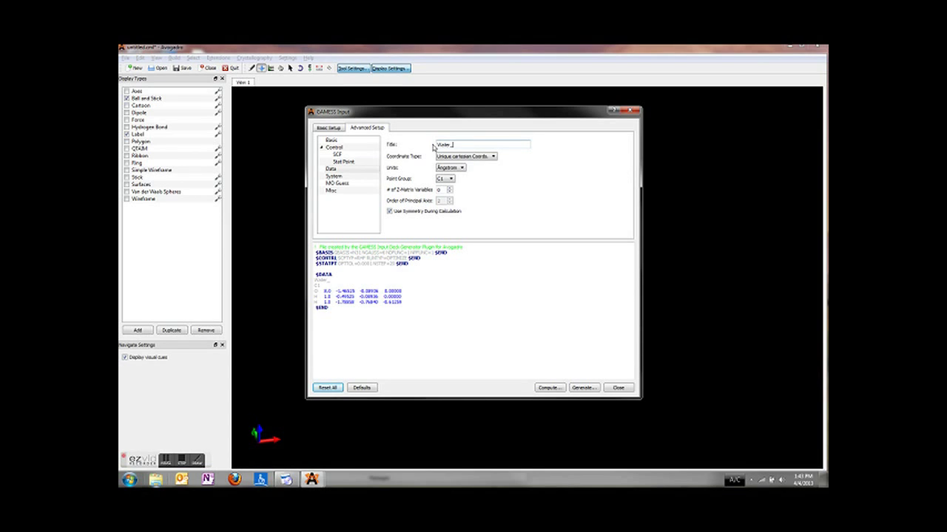
type("opt_ddz")
left_click(451, 181)
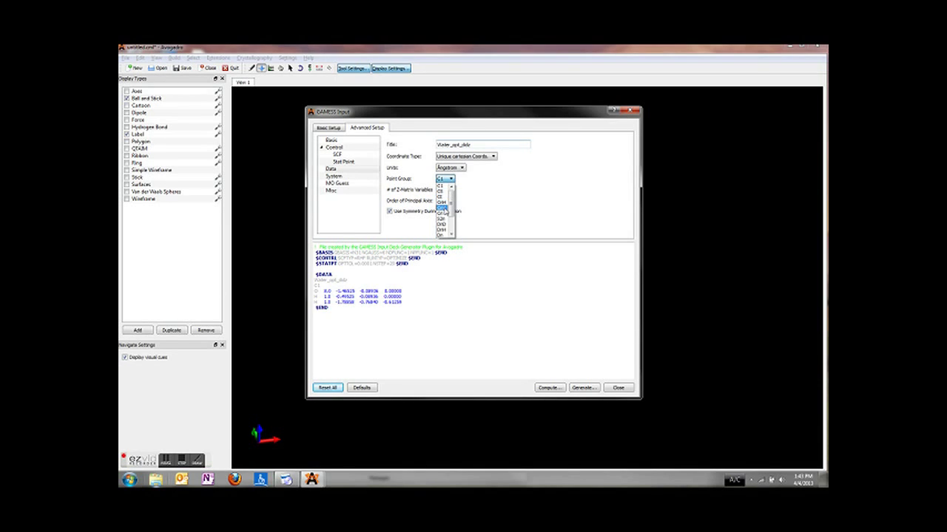
left_click(445, 209)
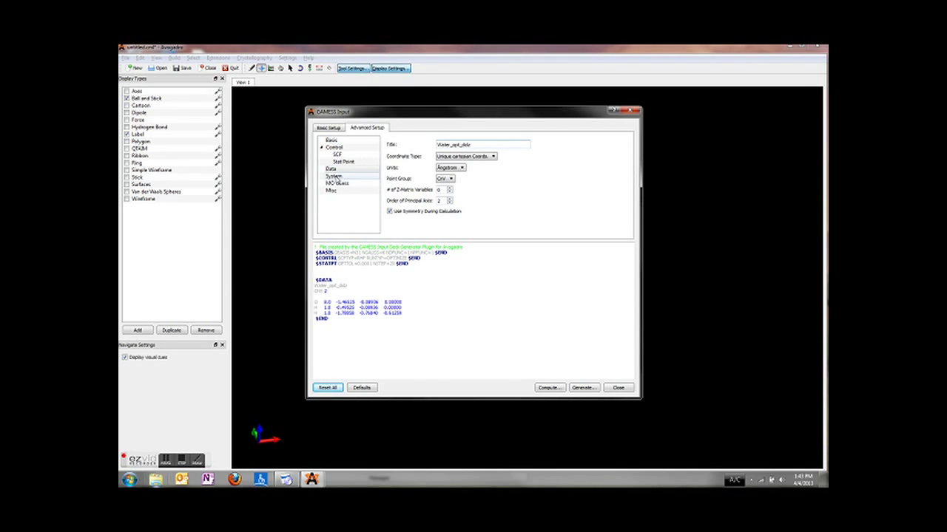
- Under System > MO Guess, keep the Huckel initial guess and enable Print the Initial Guess
left_click(335, 178)
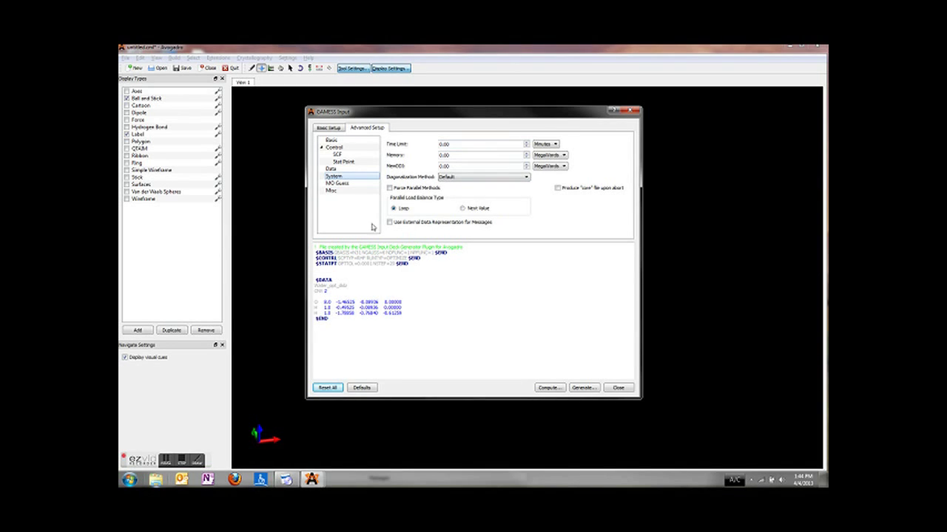
left_click(351, 184)
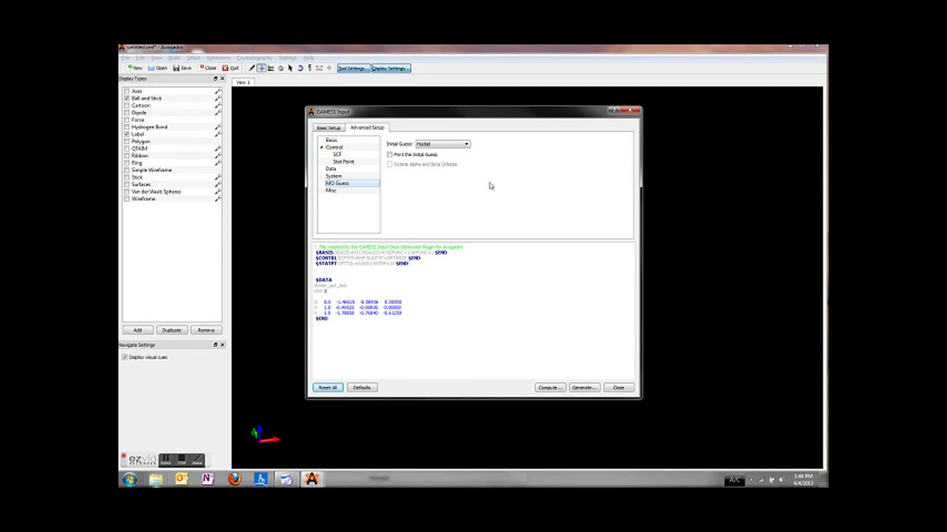
left_click(466, 145)
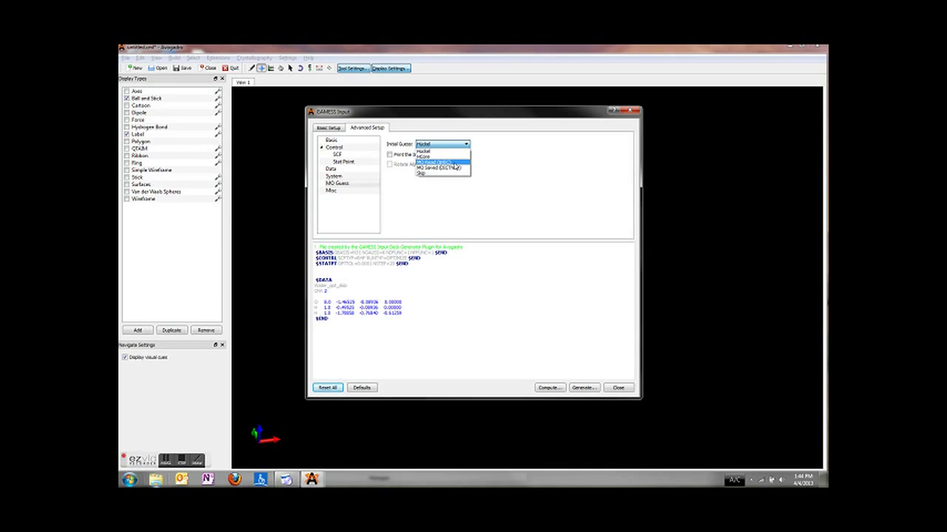
left_click(486, 146)
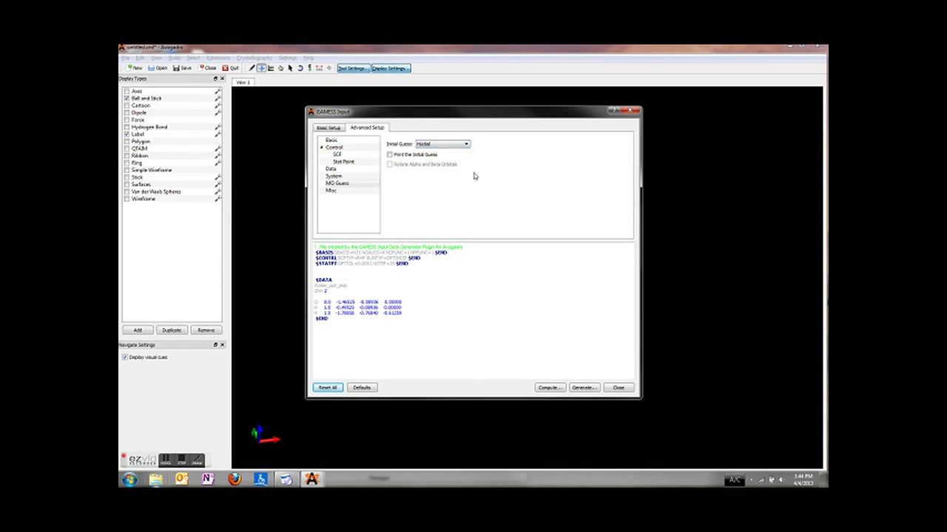
left_click(390, 155)
left_click(389, 155)
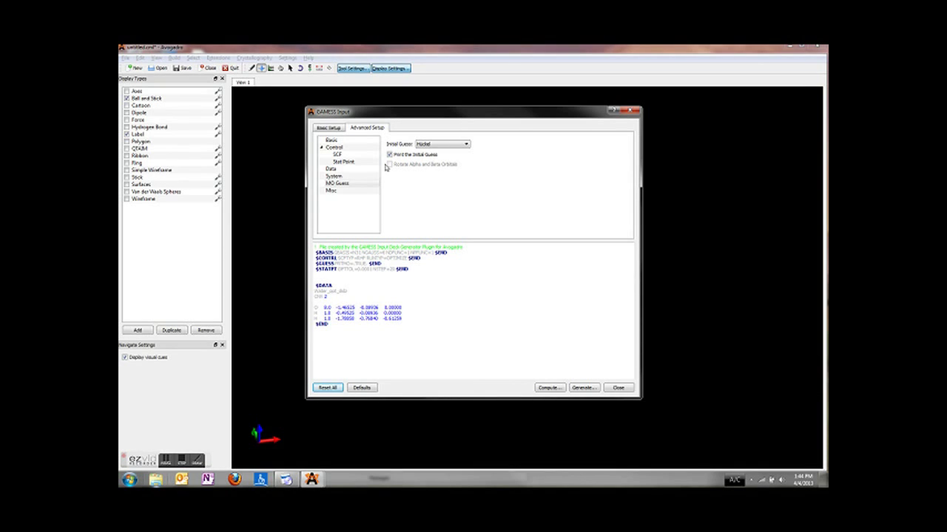
- Show the Misc page: no interfaces to other codes, check run type None
left_click(330, 193)
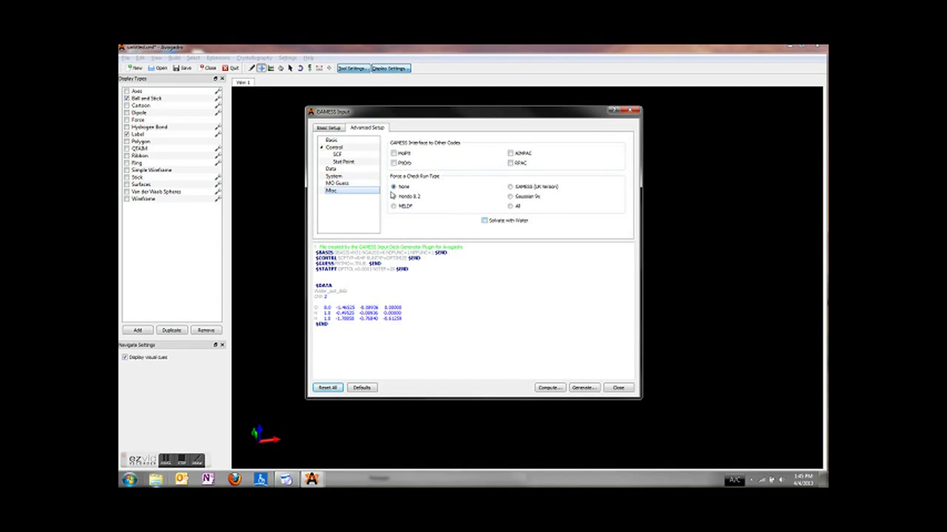
- Abort the Advanced Settings Changed prompt to keep the changes, then revisit Stat Point and Data
left_click(326, 128)
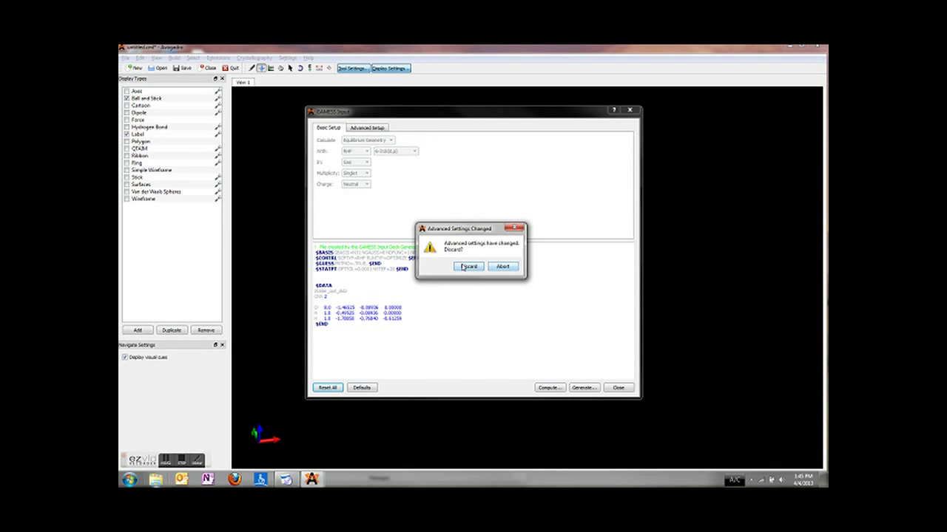
left_click(365, 131)
left_click(496, 266)
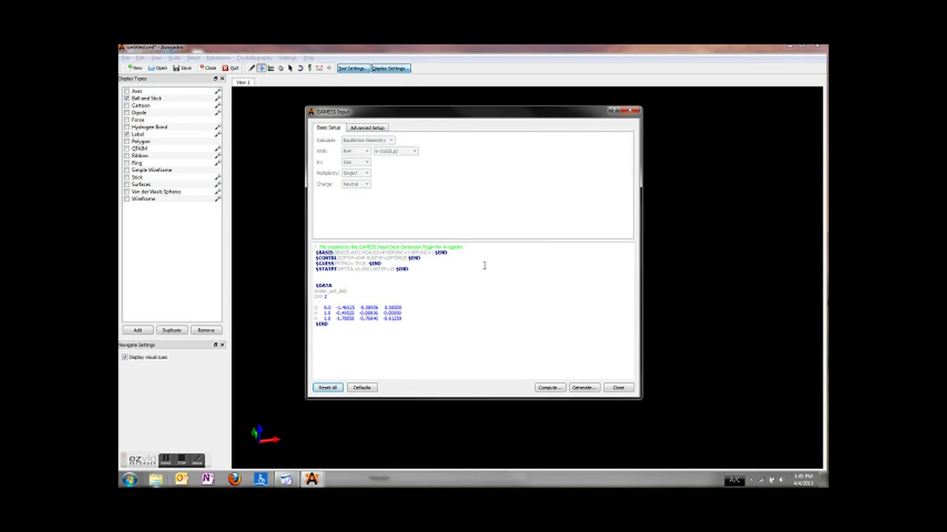
left_click(364, 130)
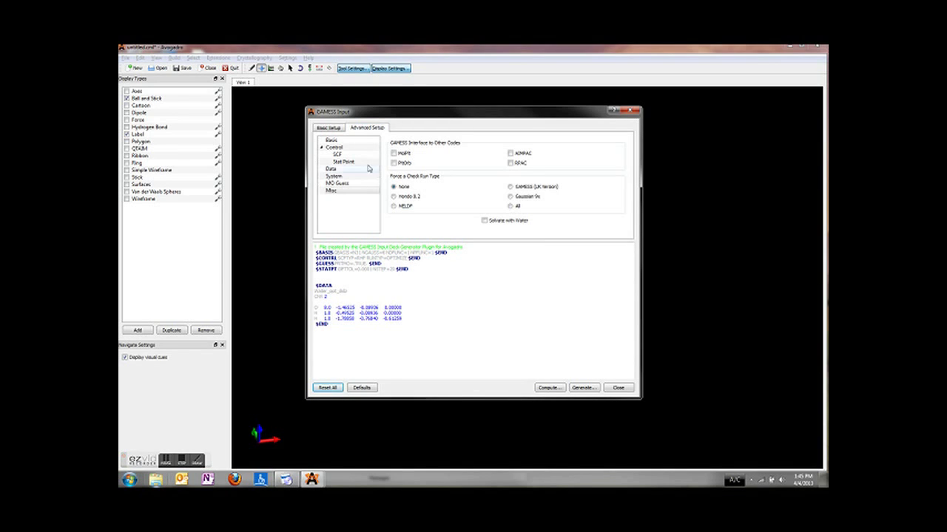
left_click(343, 161)
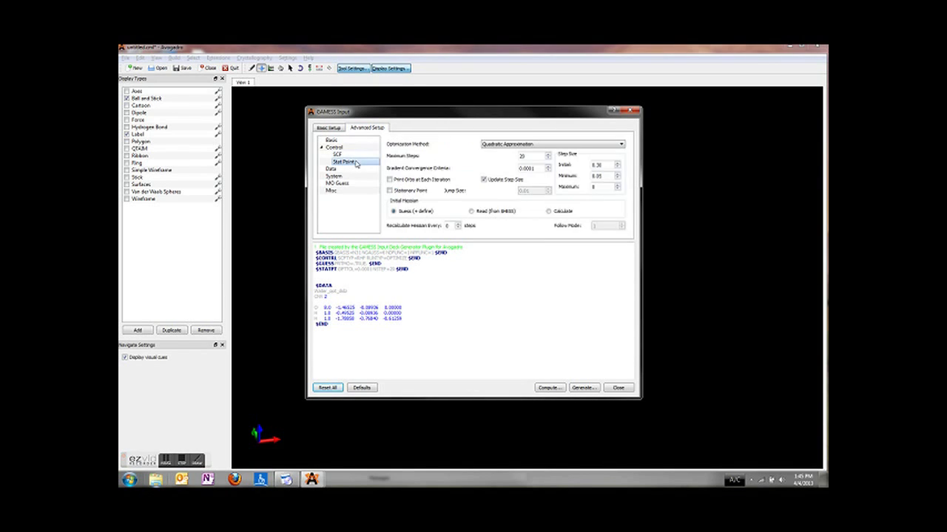
left_click(349, 170)
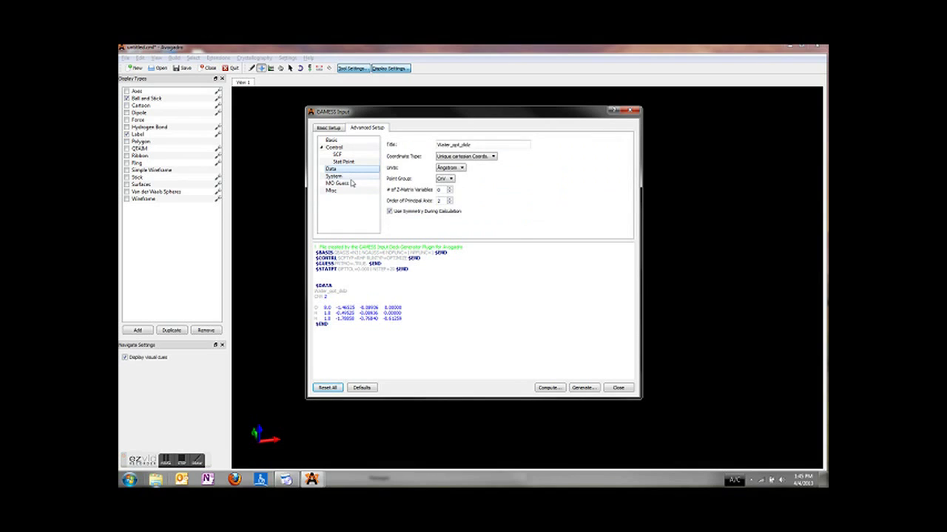
- Generate the deck and save it to the Desktop as h2o_opt_dist.inp
left_click(586, 389)
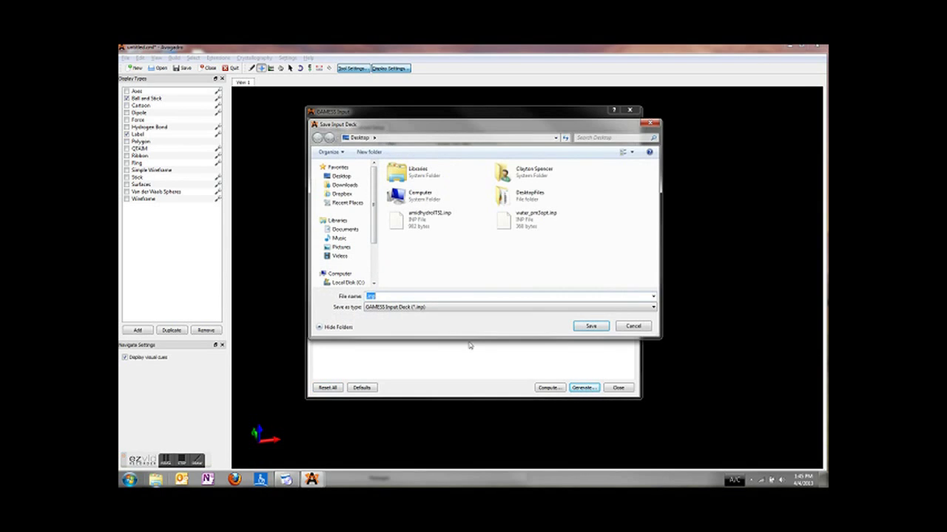
left_click(367, 296)
type("h2o_opt_dist")
left_click(341, 176)
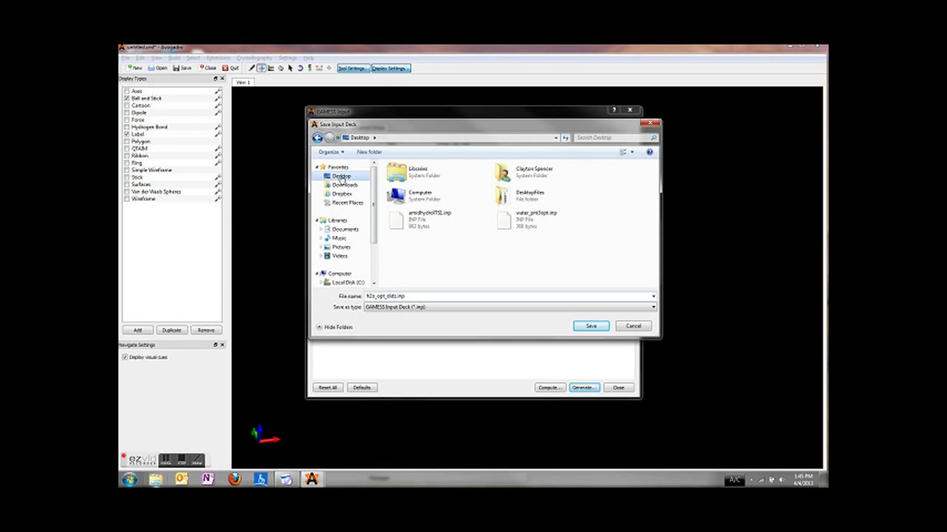
left_click(591, 326)
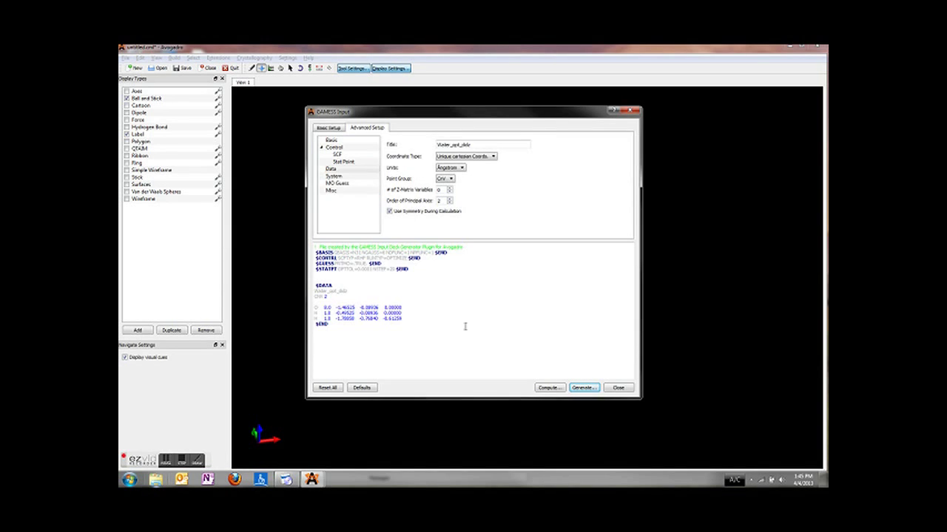